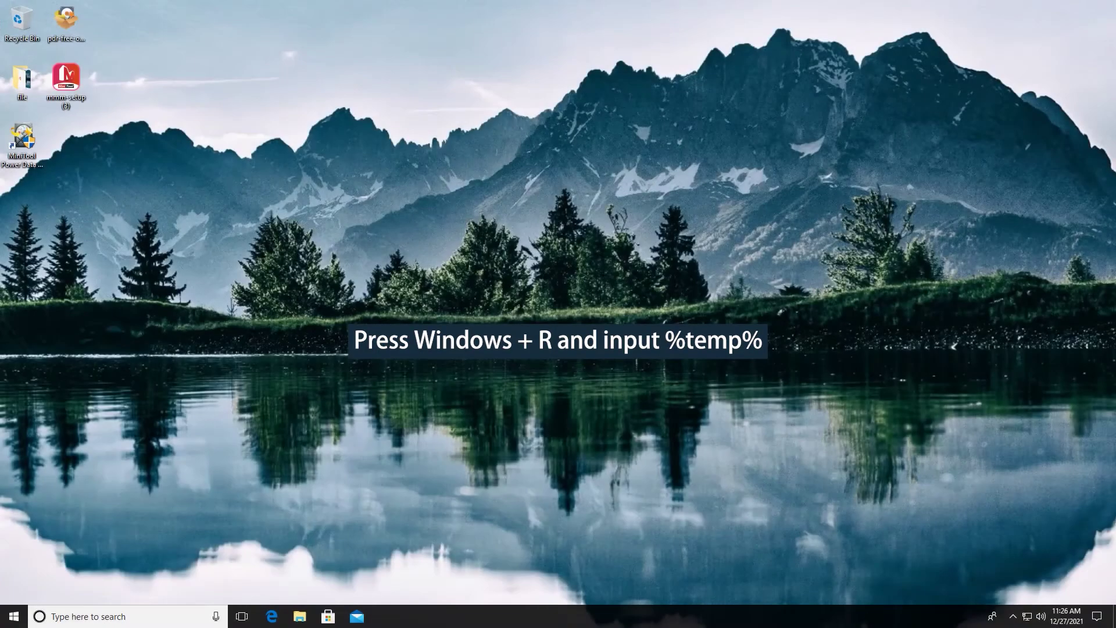
# - Open the %temp% folder via Run and select all four Temp items for deletion
pyautogui.press('super+r')
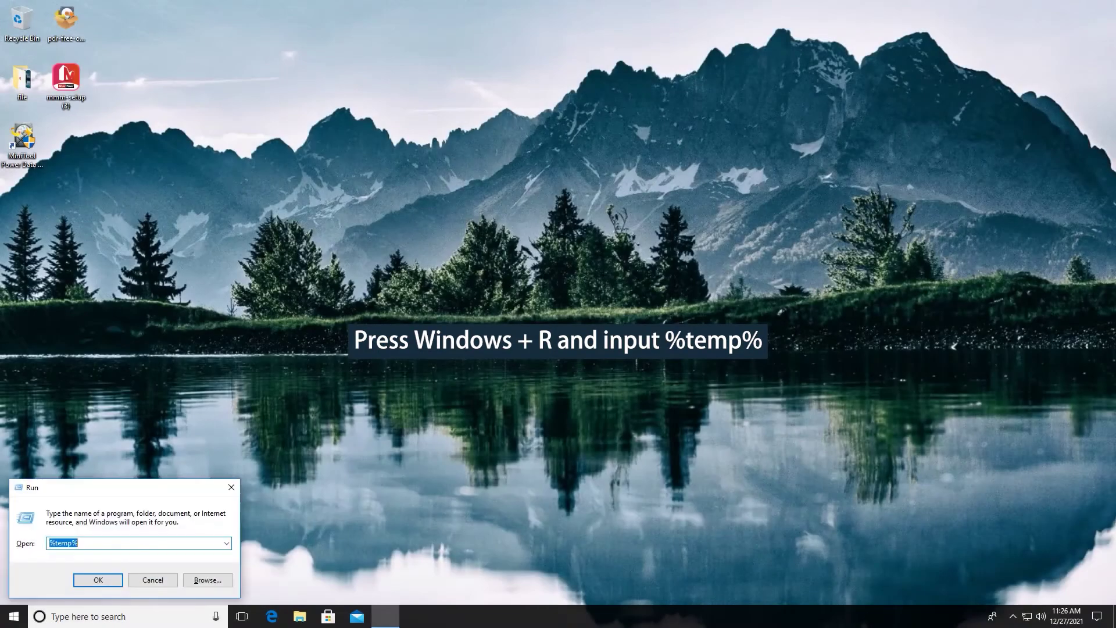
pyautogui.click(138, 542)
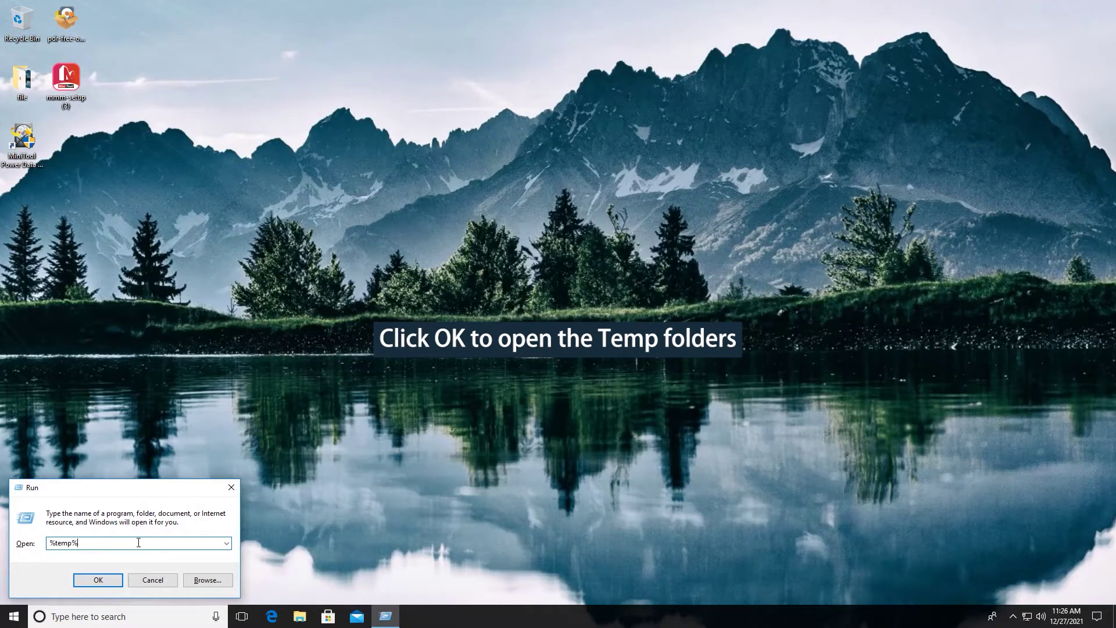
pyautogui.click(115, 581)
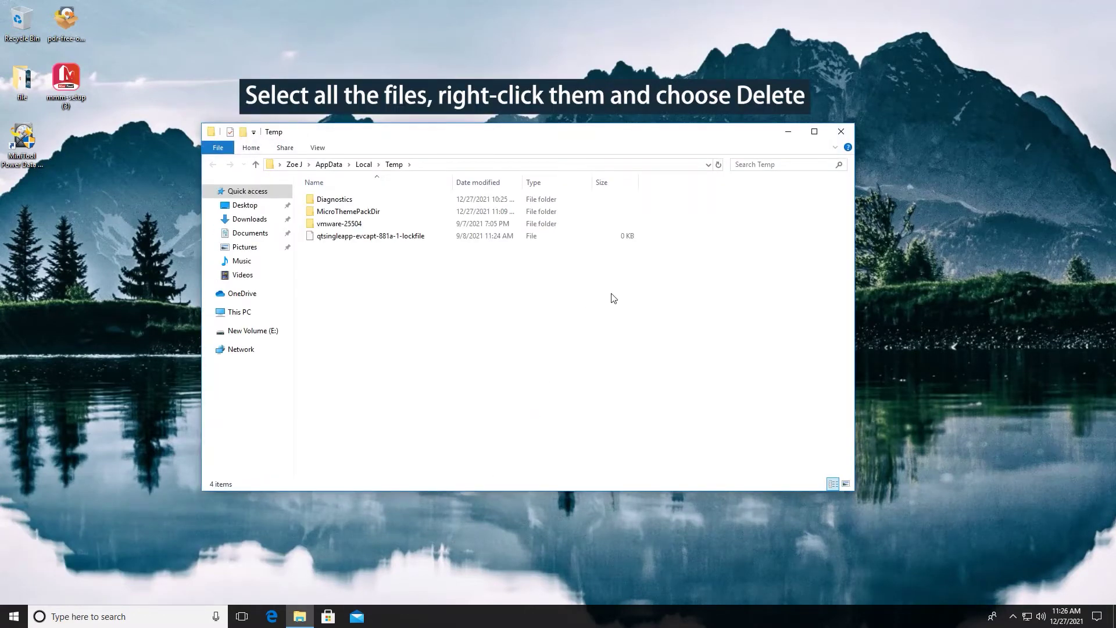
pyautogui.moveTo(617, 298); pyautogui.dragTo(634, 183)
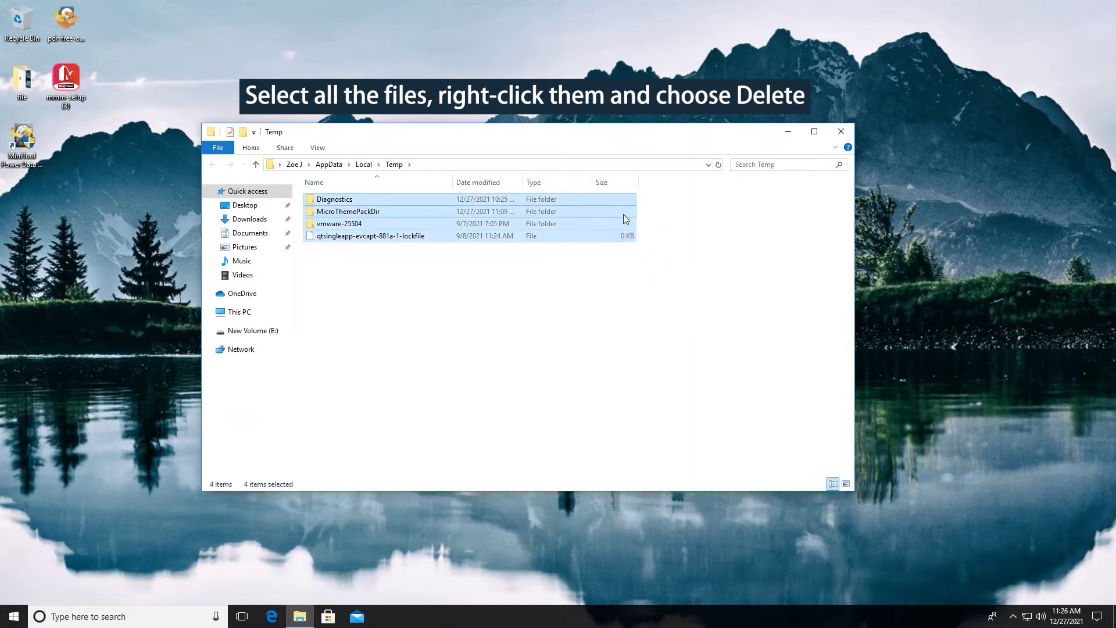
pyautogui.rightClick(611, 230)
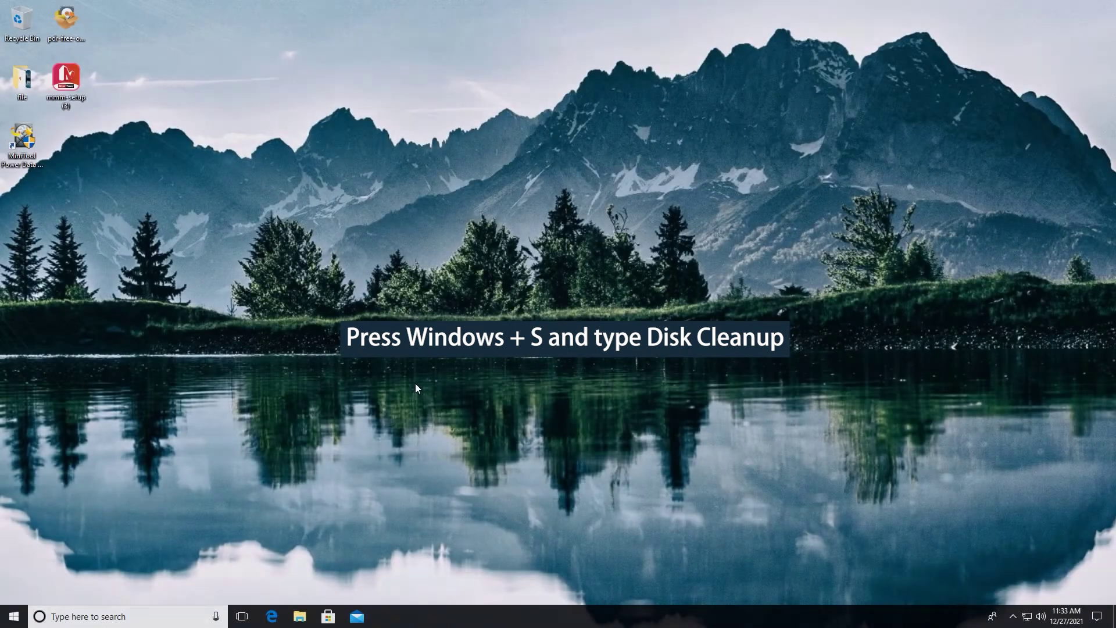
# - Launch Disk Cleanup from search and run it on drive C:, showing 18.7 MB reclaimable
pyautogui.press('super+s')
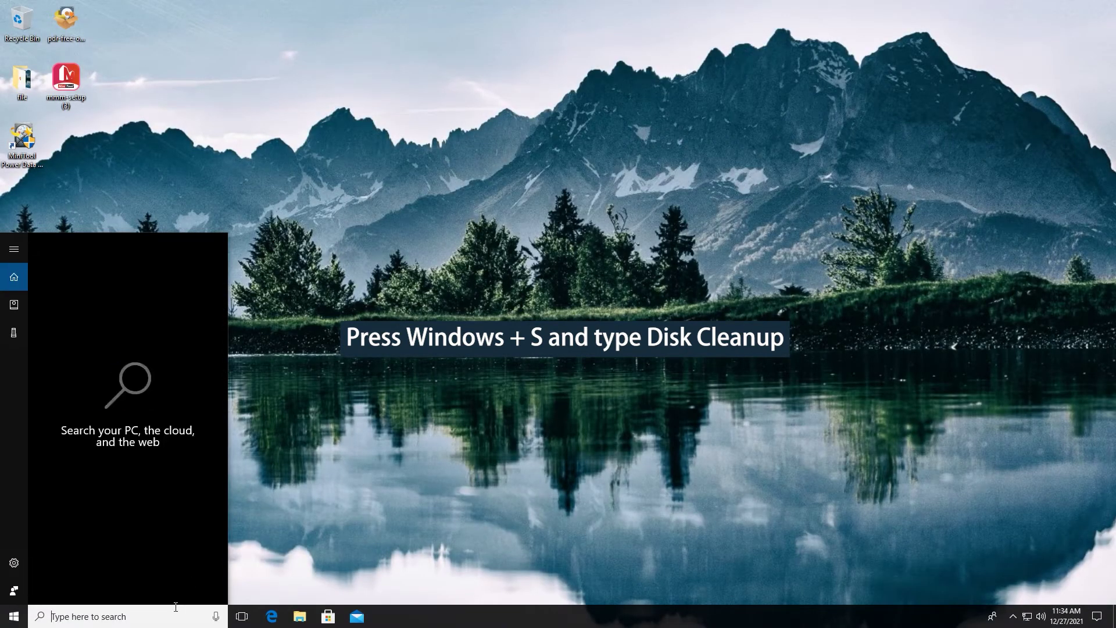
pyautogui.write('Disk Cleanup')
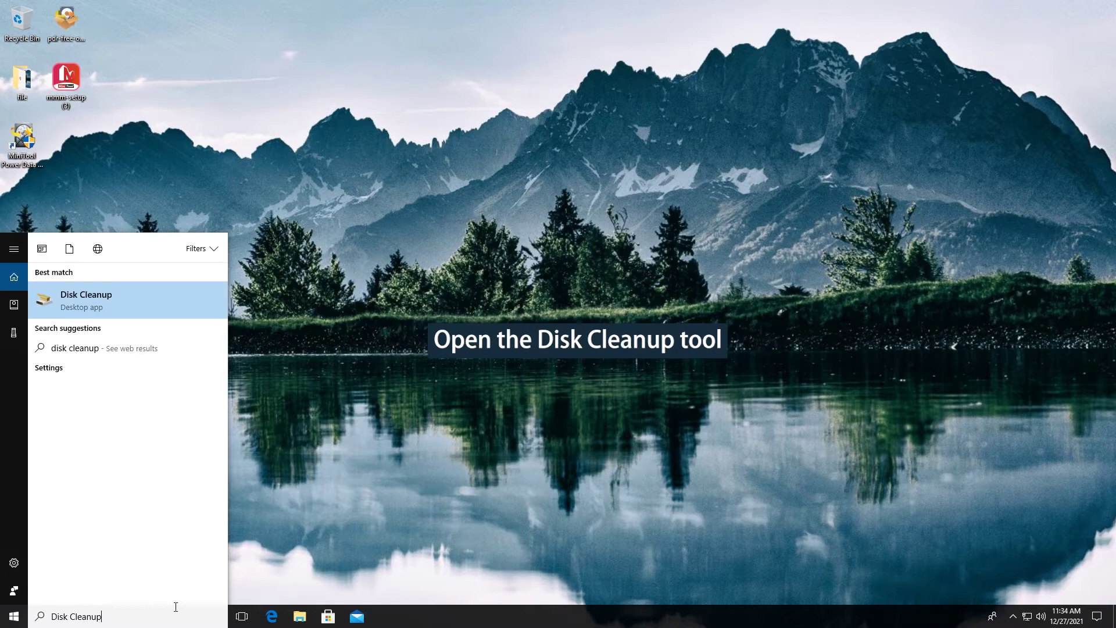
pyautogui.click(168, 303)
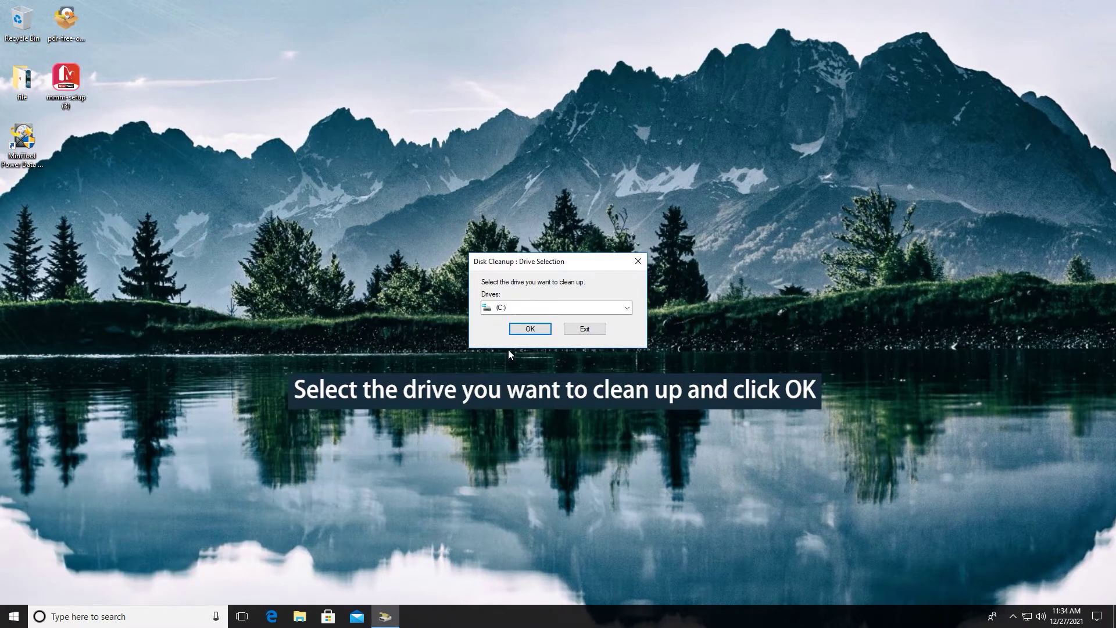
pyautogui.click(631, 308)
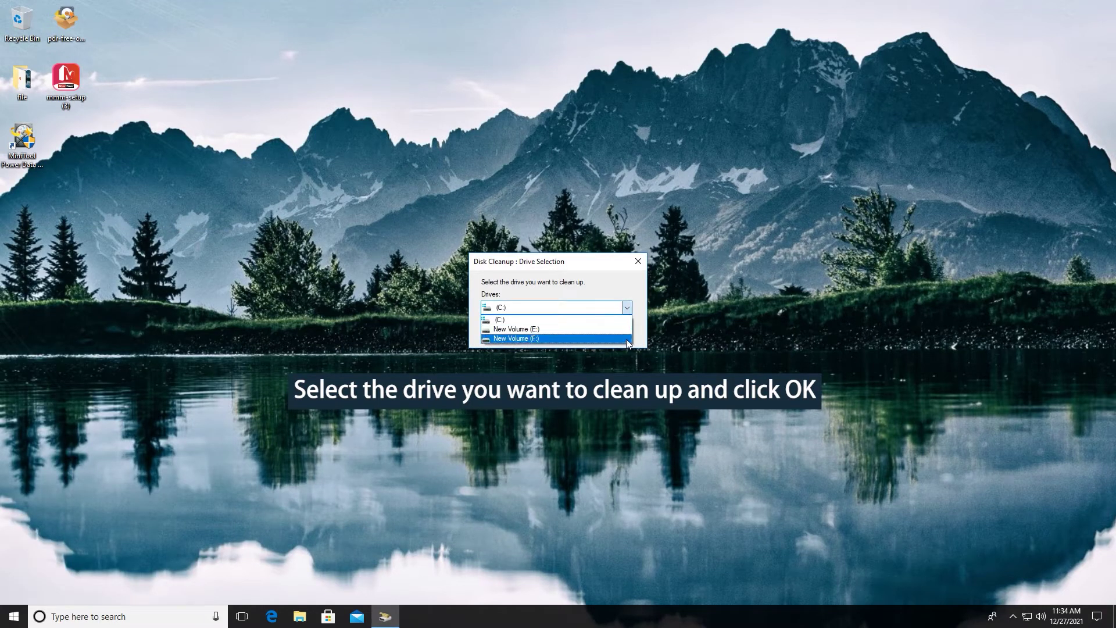
pyautogui.click(601, 318)
pyautogui.click(530, 329)
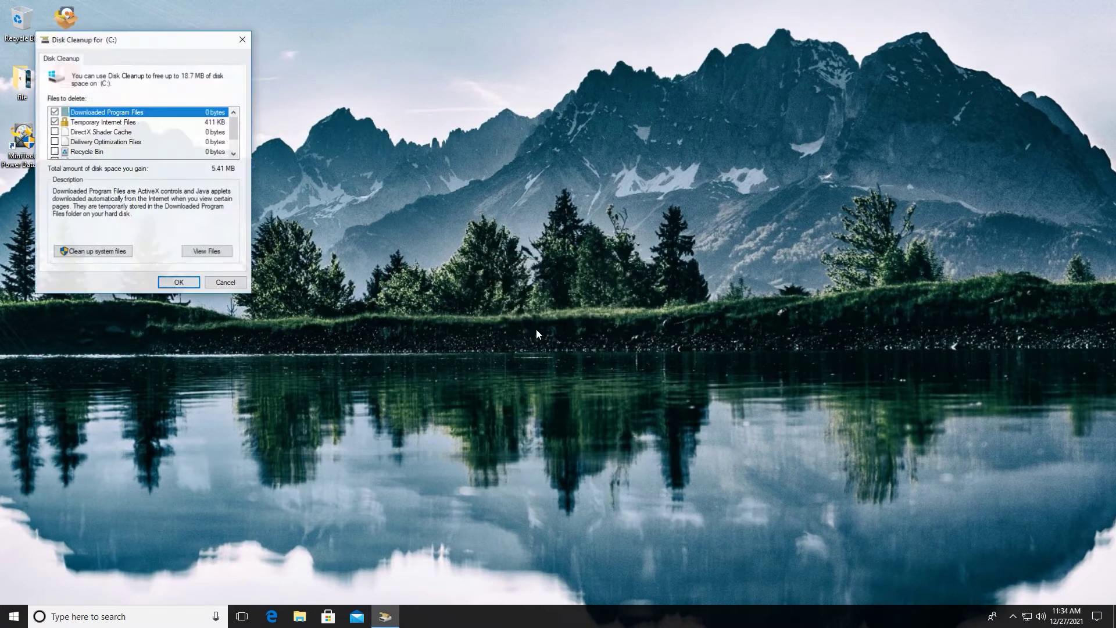
pyautogui.moveTo(203, 44); pyautogui.dragTo(565, 121)
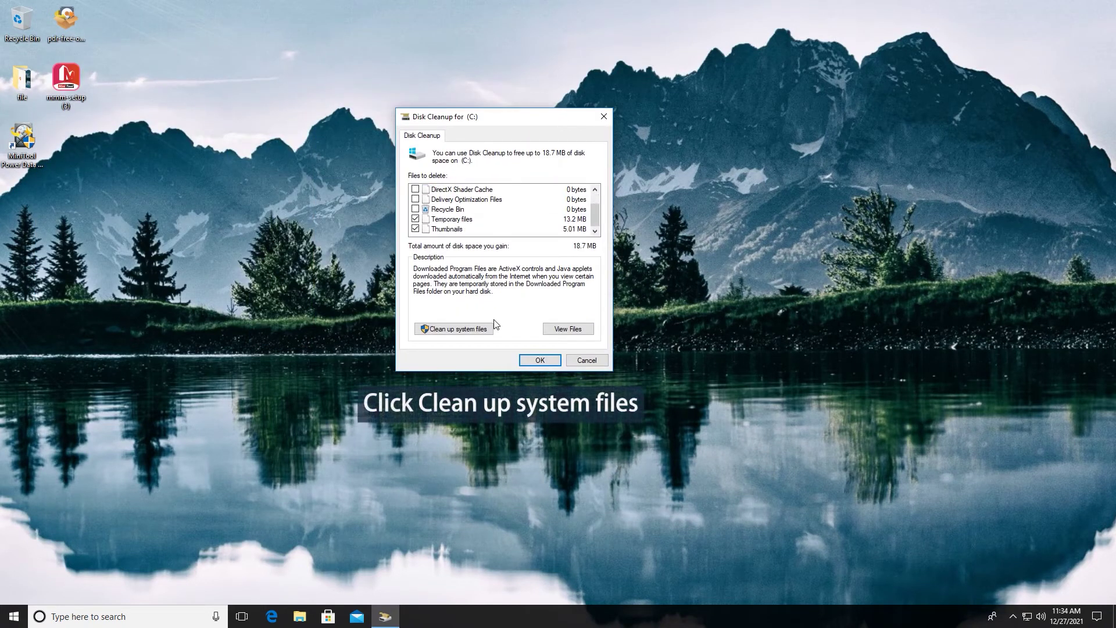
# - Rescan drive C: including system files and permanently delete the checked items, about 20.8 MB
pyautogui.click(457, 329)
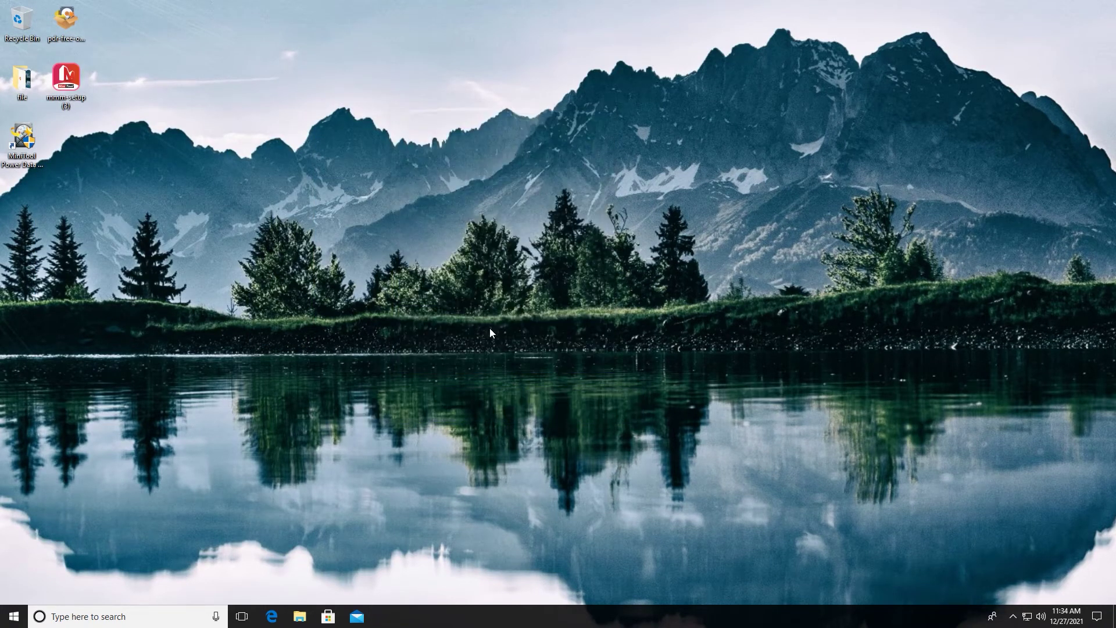
pyautogui.click(528, 329)
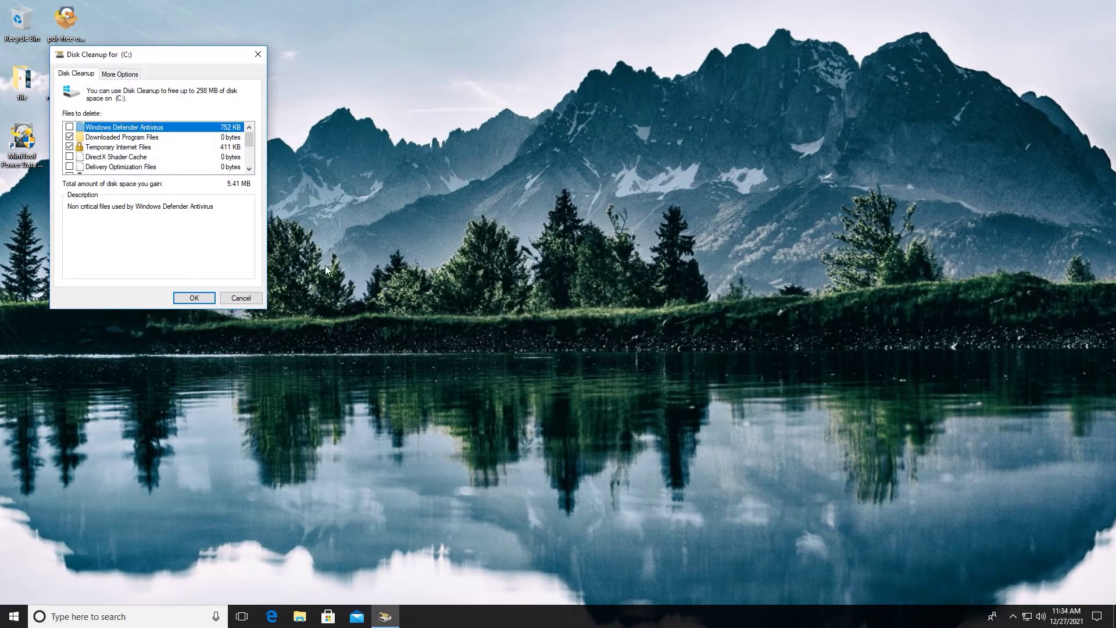
pyautogui.moveTo(228, 63); pyautogui.dragTo(558, 140)
pyautogui.moveTo(579, 210); pyautogui.dragTo(579, 229)
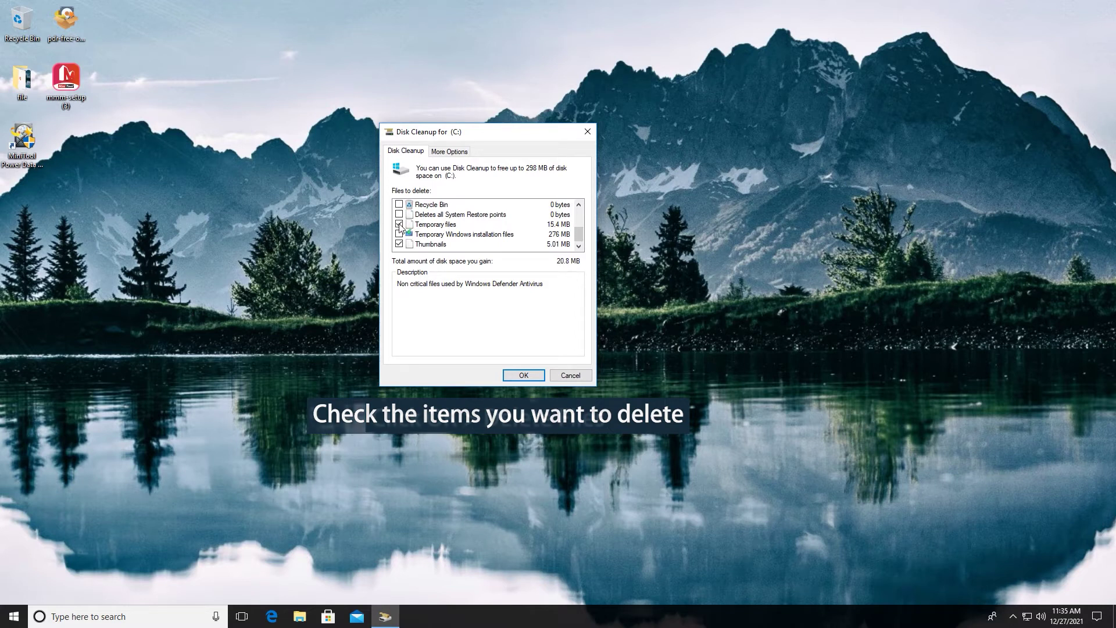
pyautogui.click(529, 377)
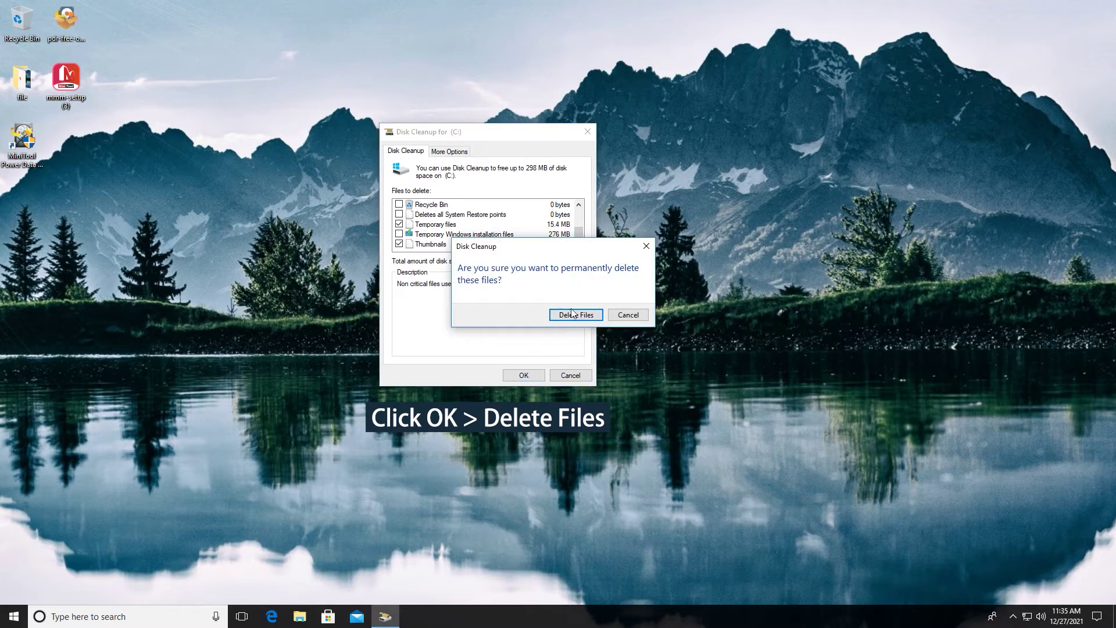
pyautogui.click(573, 317)
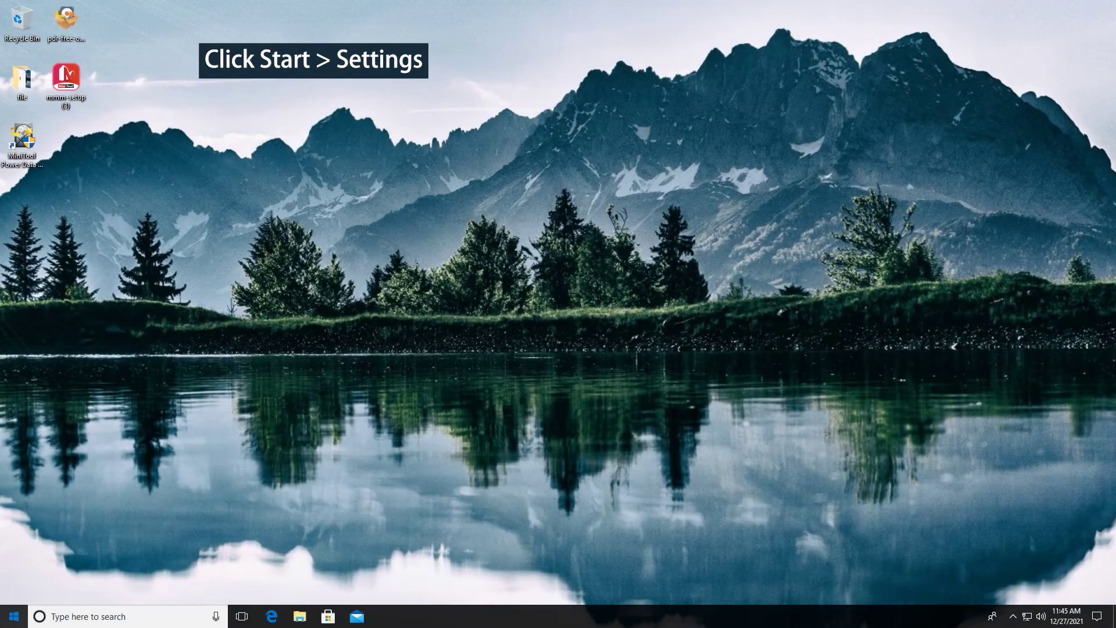
# - Reset the Microsoft Store app from Settings > Apps & features > Advanced options
pyautogui.click(14, 617)
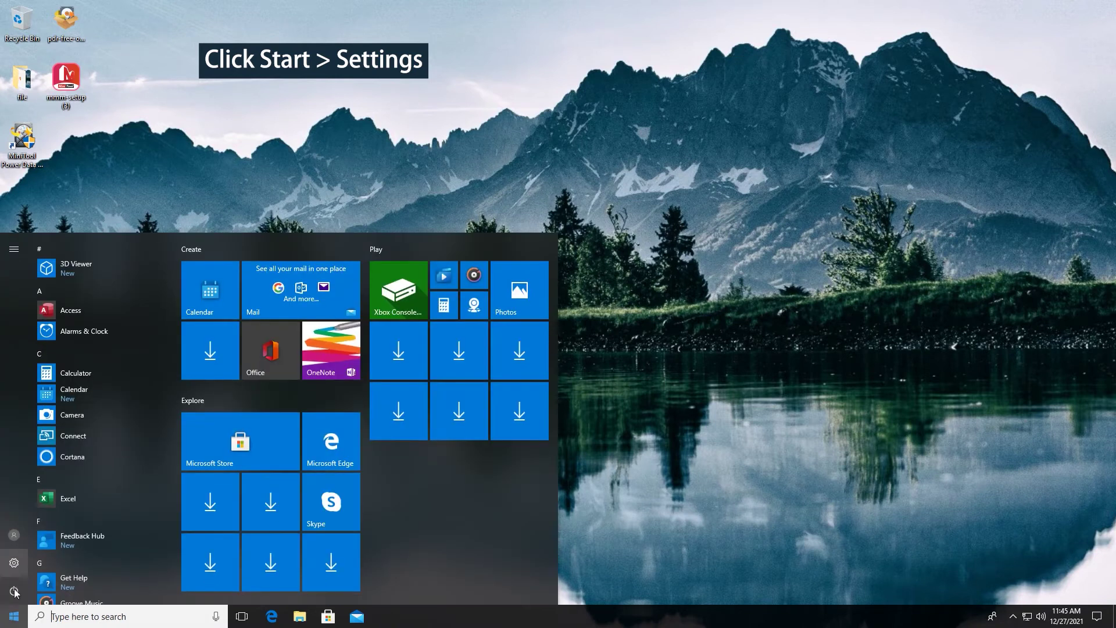
pyautogui.click(14, 563)
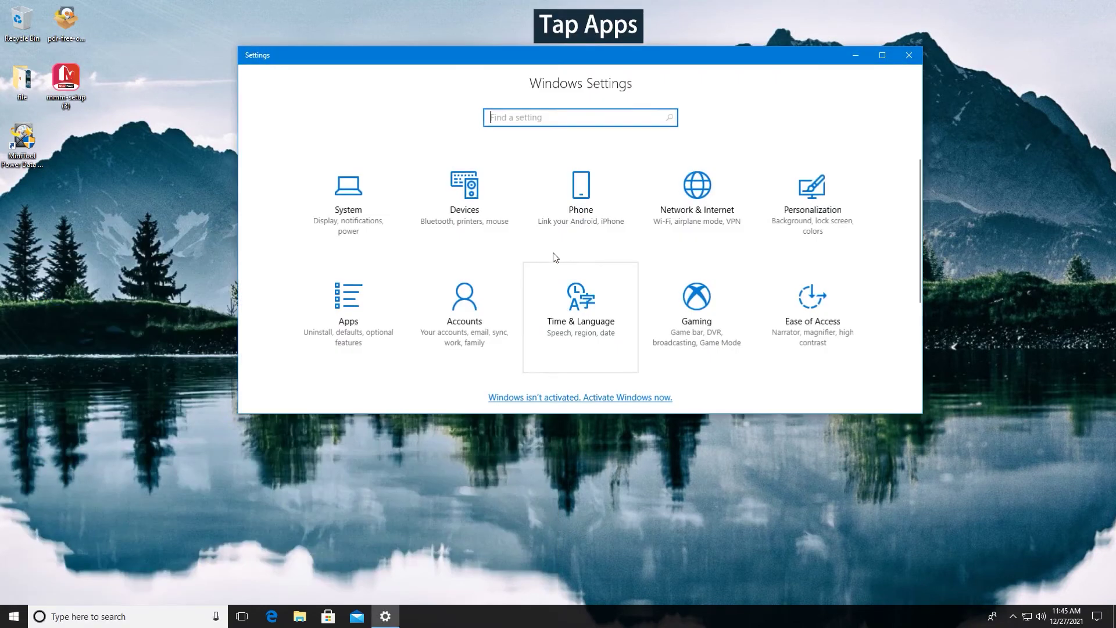
pyautogui.click(350, 314)
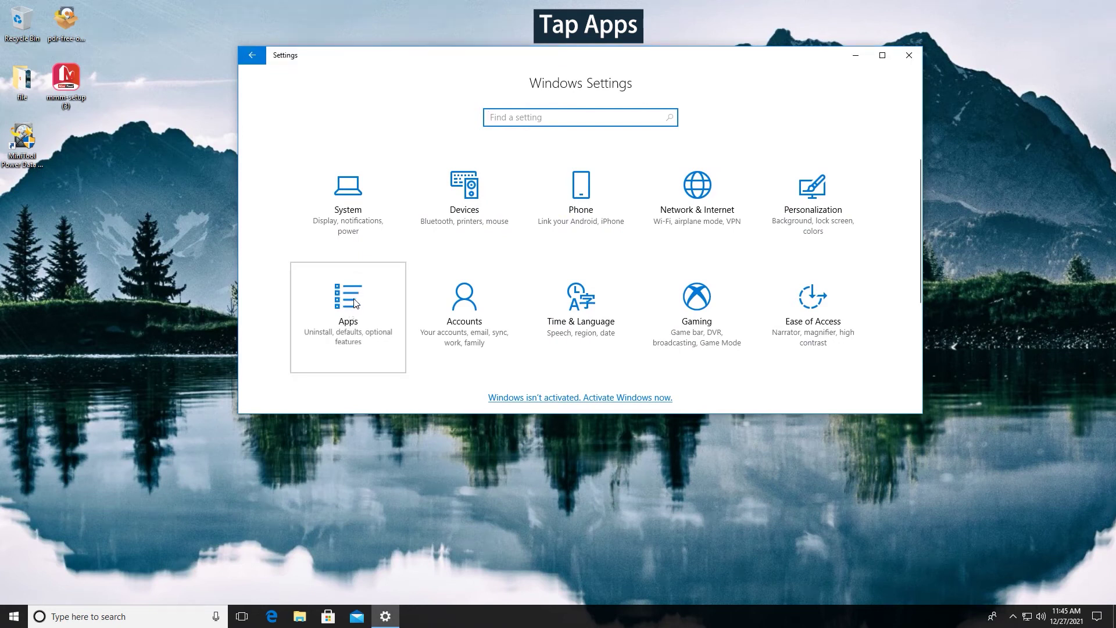
pyautogui.scroll(-5, 884, 224)
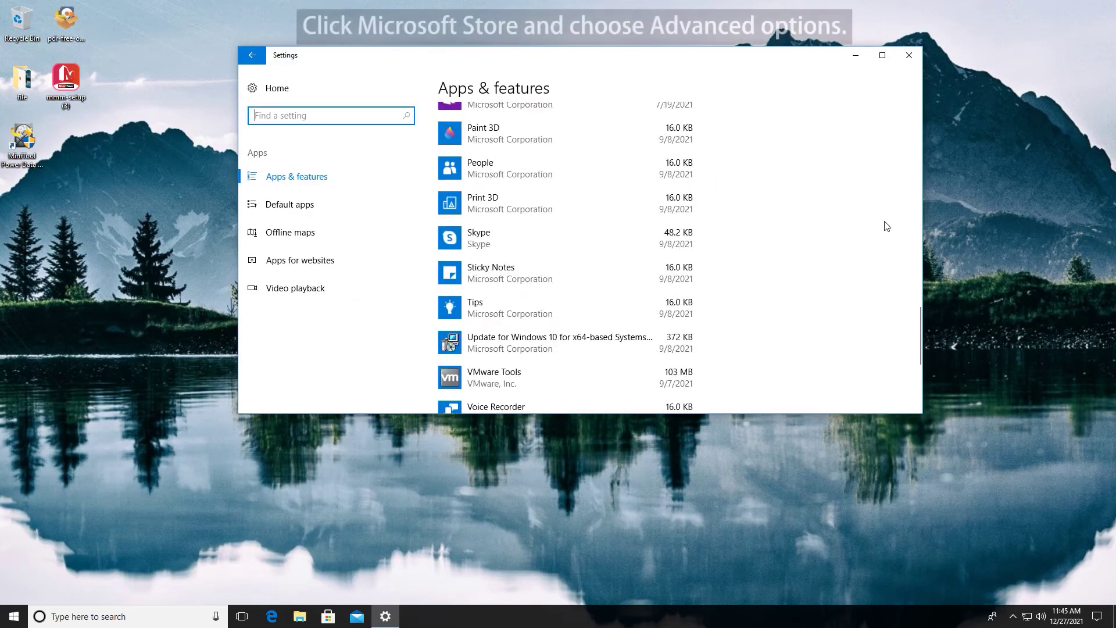
pyautogui.scroll(2, 886, 226)
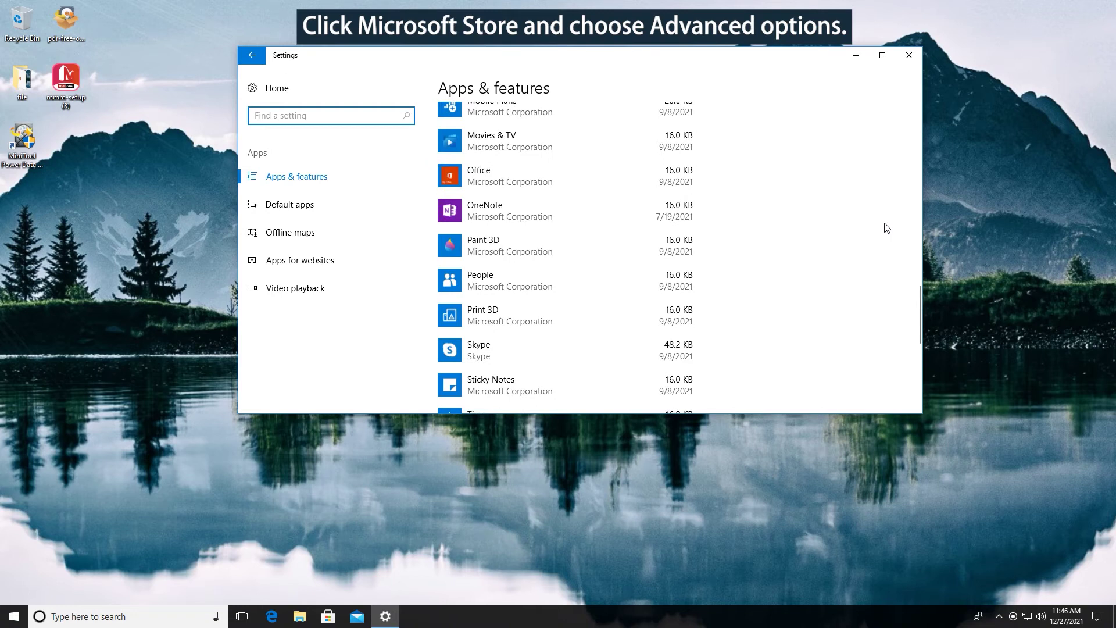
pyautogui.scroll(3, 887, 228)
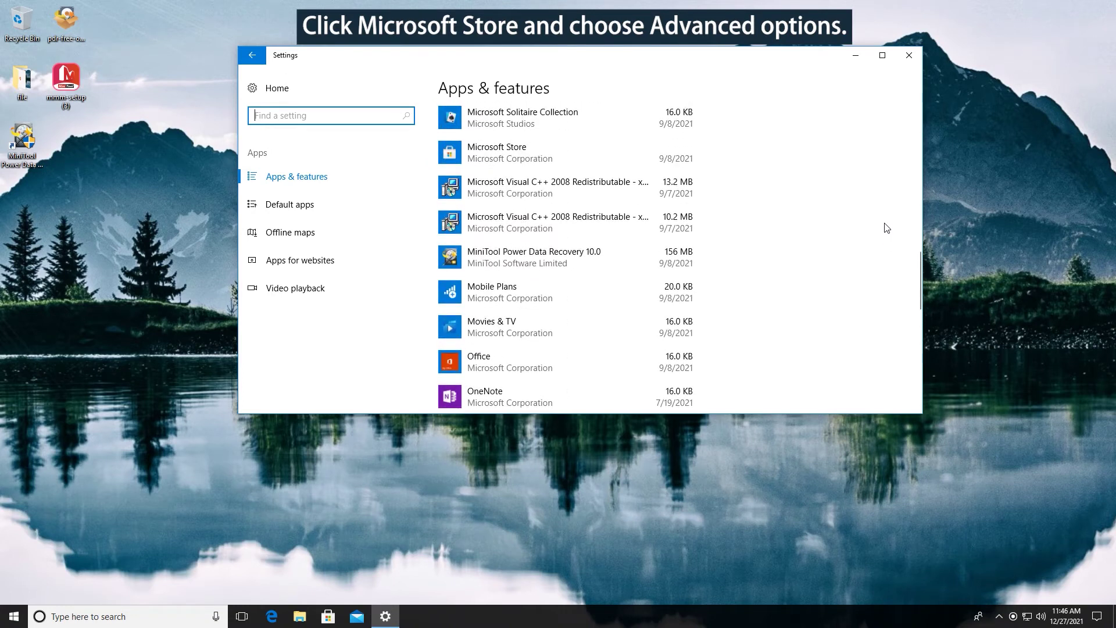
pyautogui.click(542, 150)
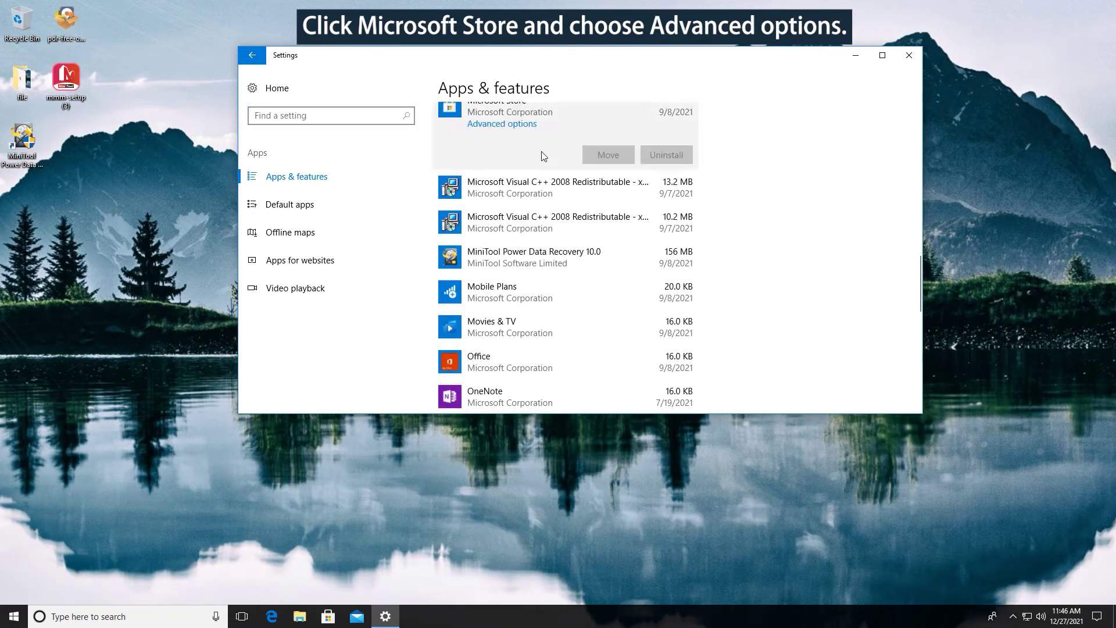
pyautogui.click(503, 125)
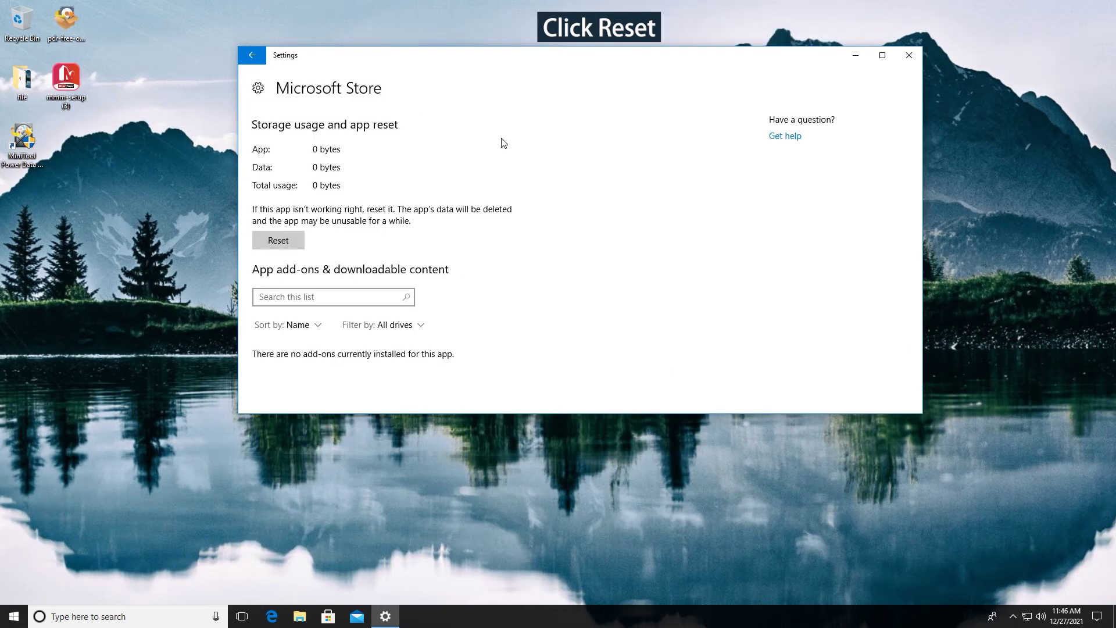
pyautogui.click(277, 242)
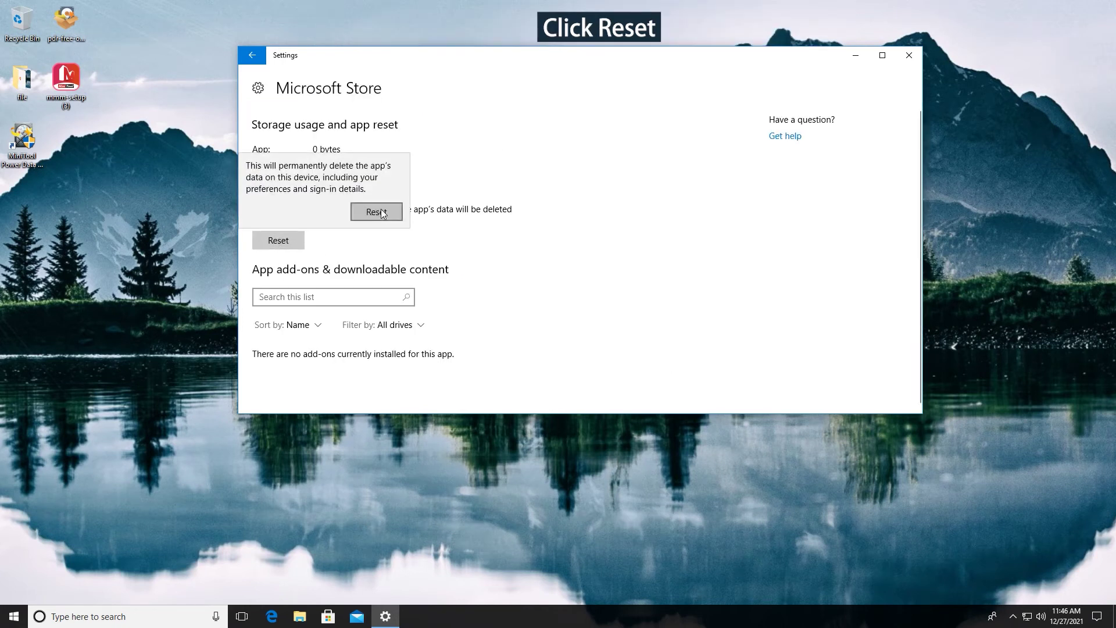
pyautogui.click(376, 212)
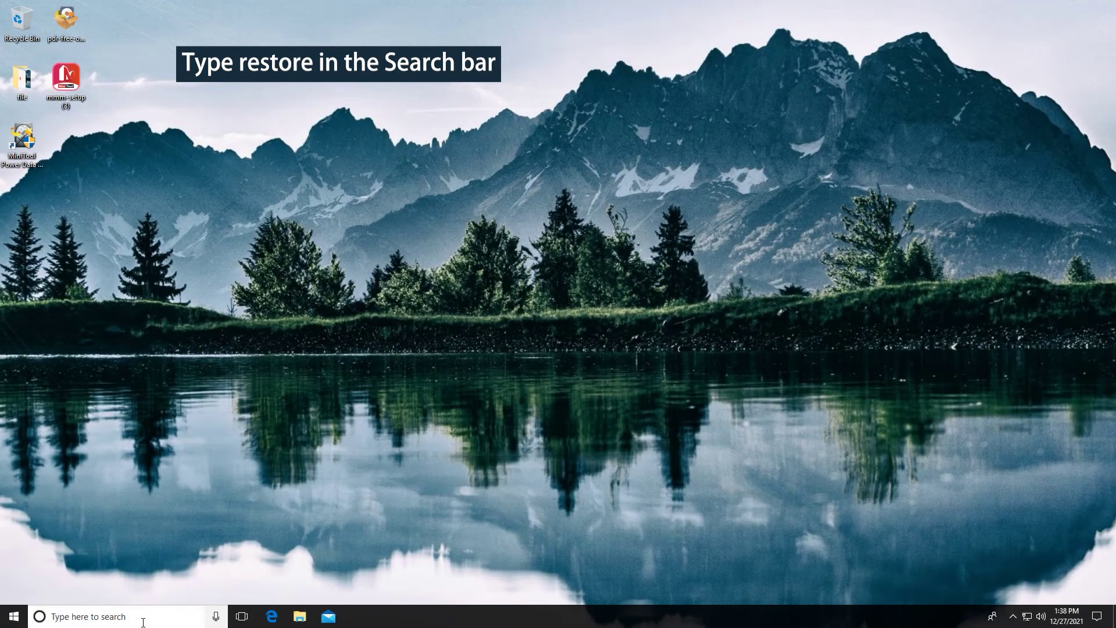
# - Search 'restore' to open System Protection settings and select Local Disk (C:)
pyautogui.click(143, 622)
pyautogui.write('restore')
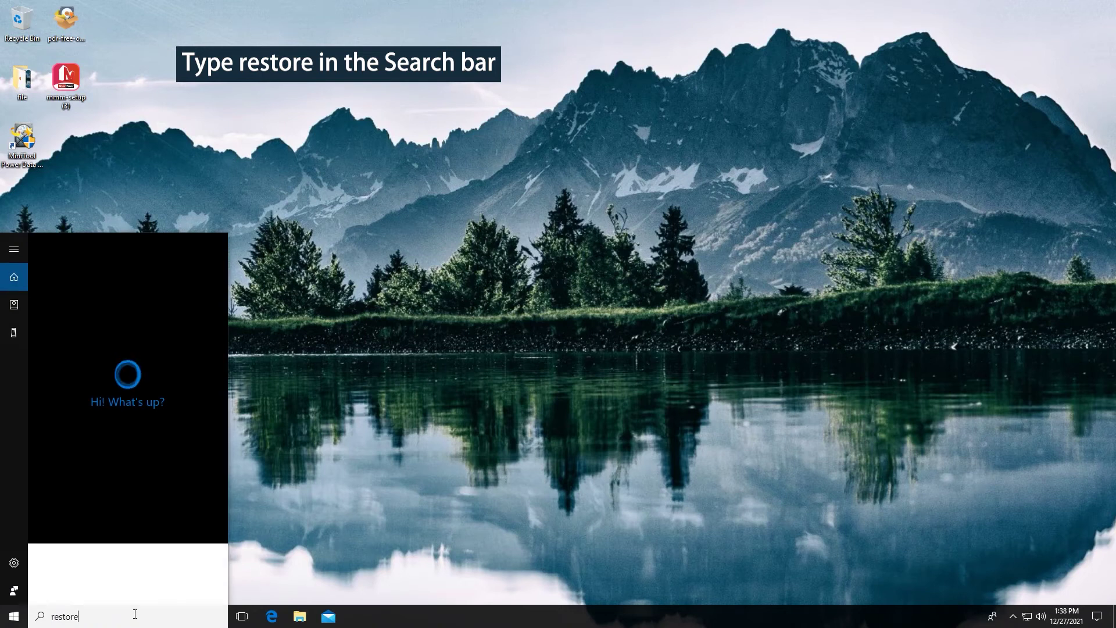
pyautogui.click(159, 299)
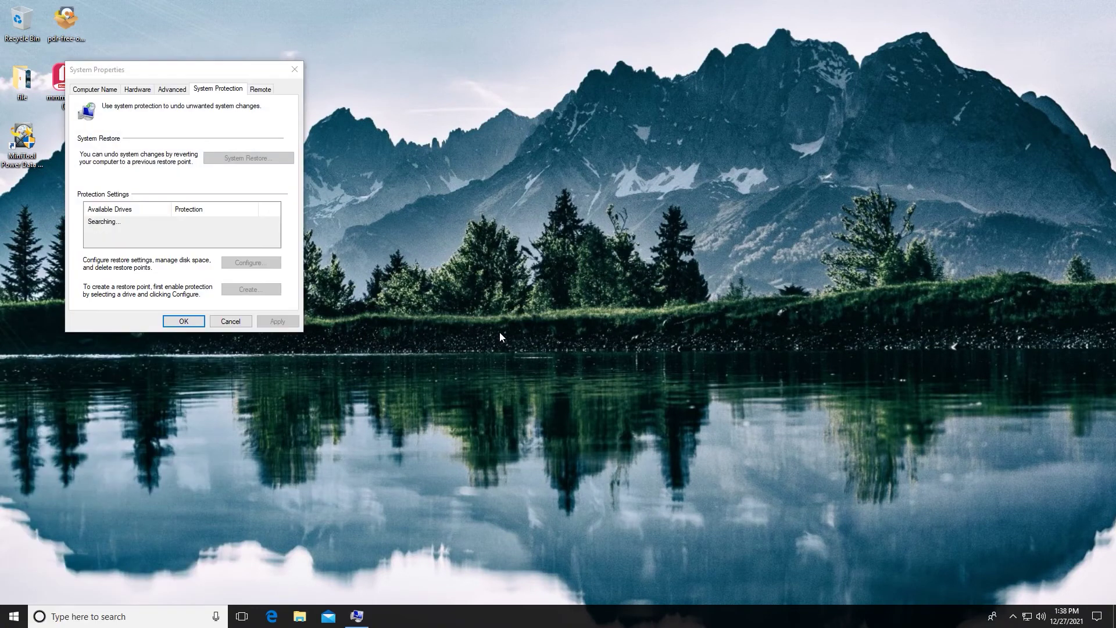
pyautogui.moveTo(238, 79); pyautogui.dragTo(526, 111)
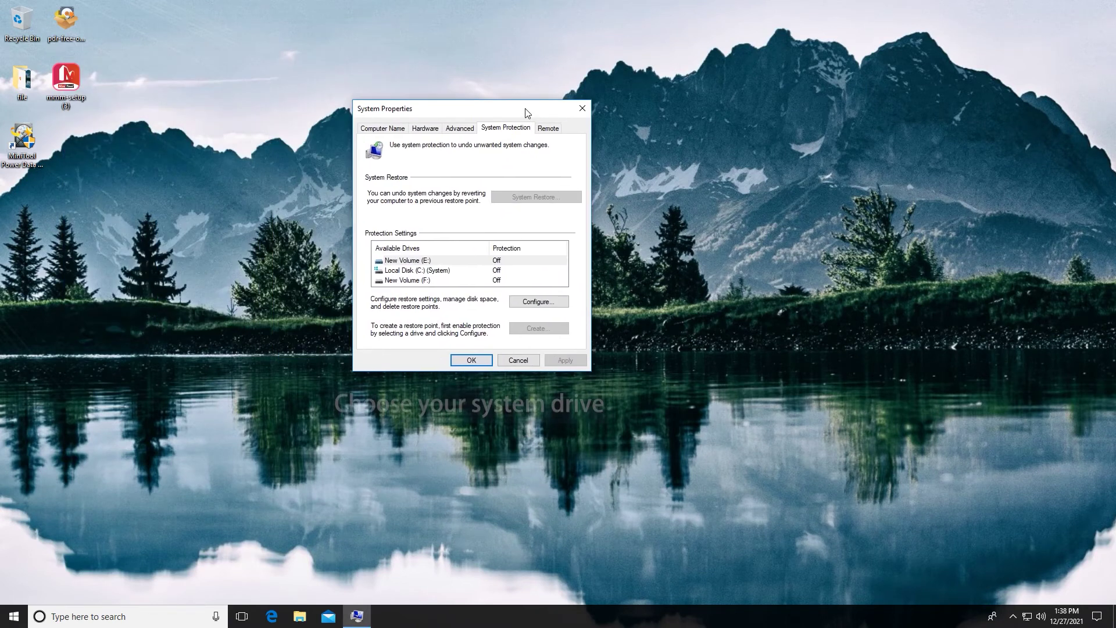
pyautogui.click(491, 261)
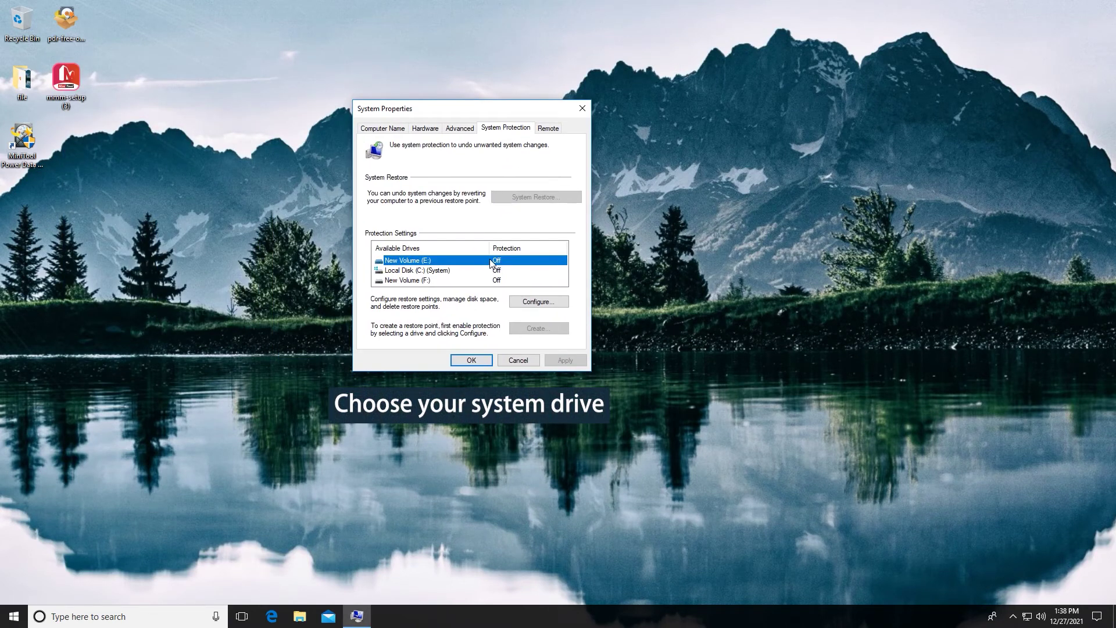
pyautogui.click(489, 274)
# - Turn on protection for Local Disk (C:), delete all its restore points, and save
pyautogui.click(531, 302)
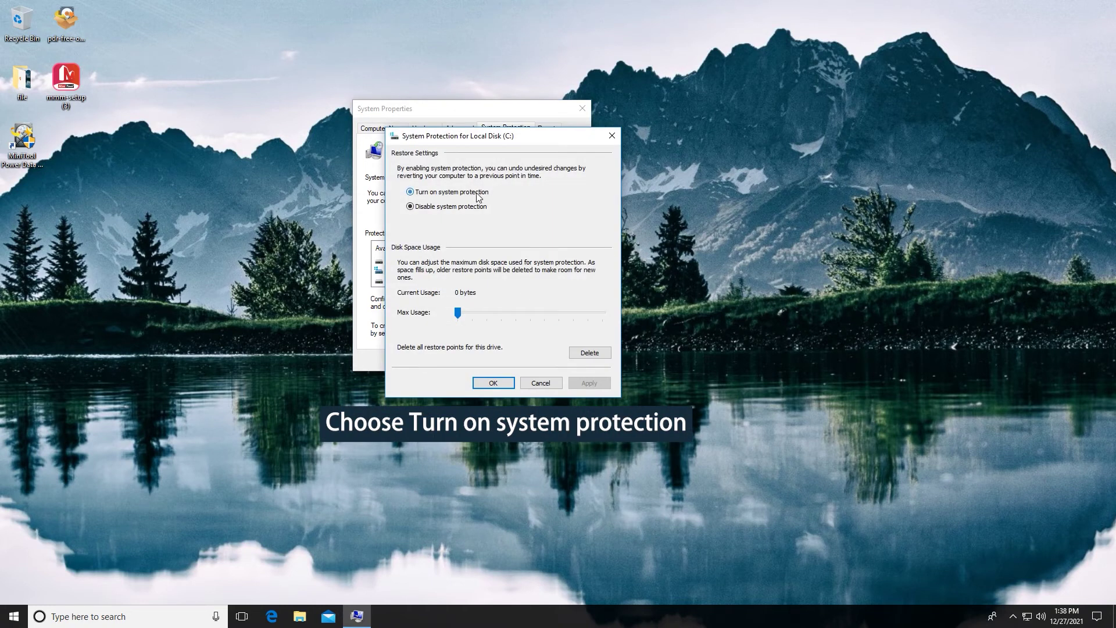
pyautogui.click(477, 198)
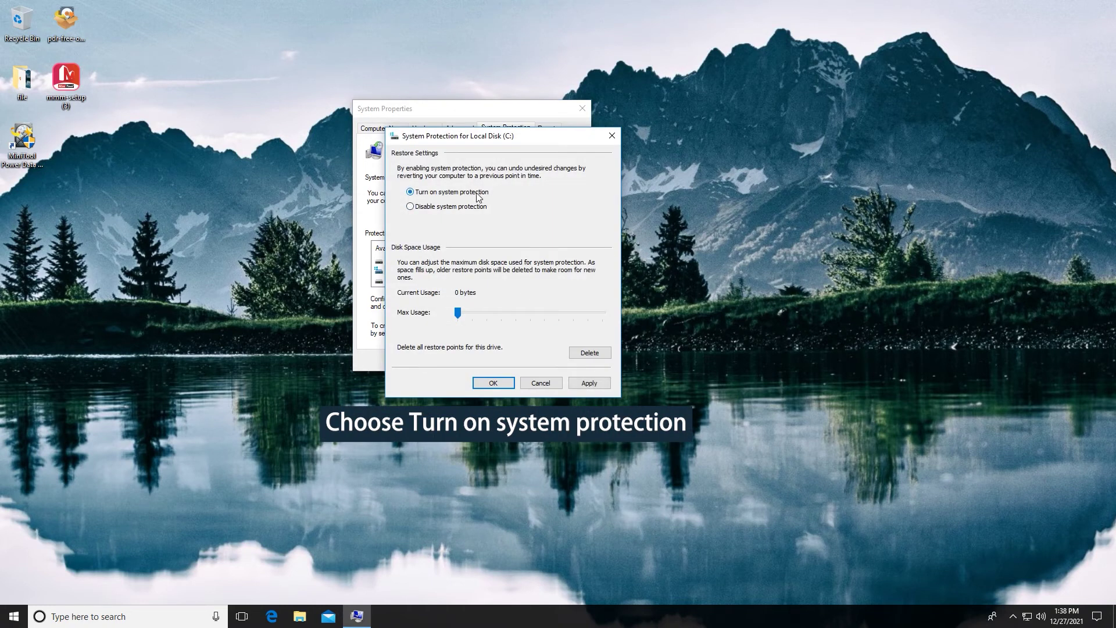
pyautogui.click(584, 353)
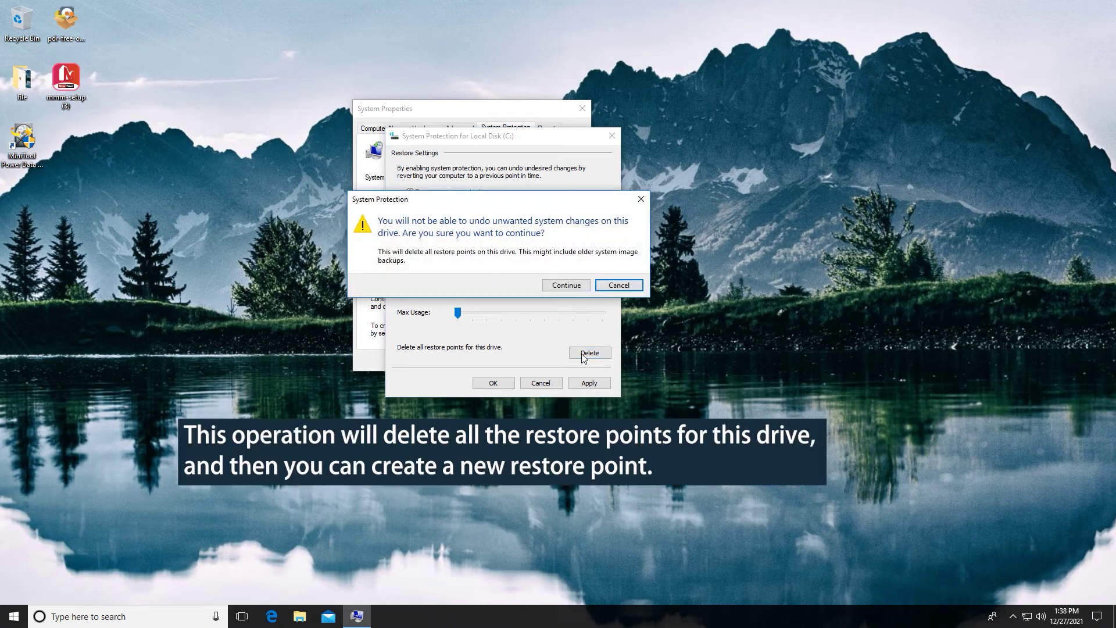
pyautogui.click(565, 287)
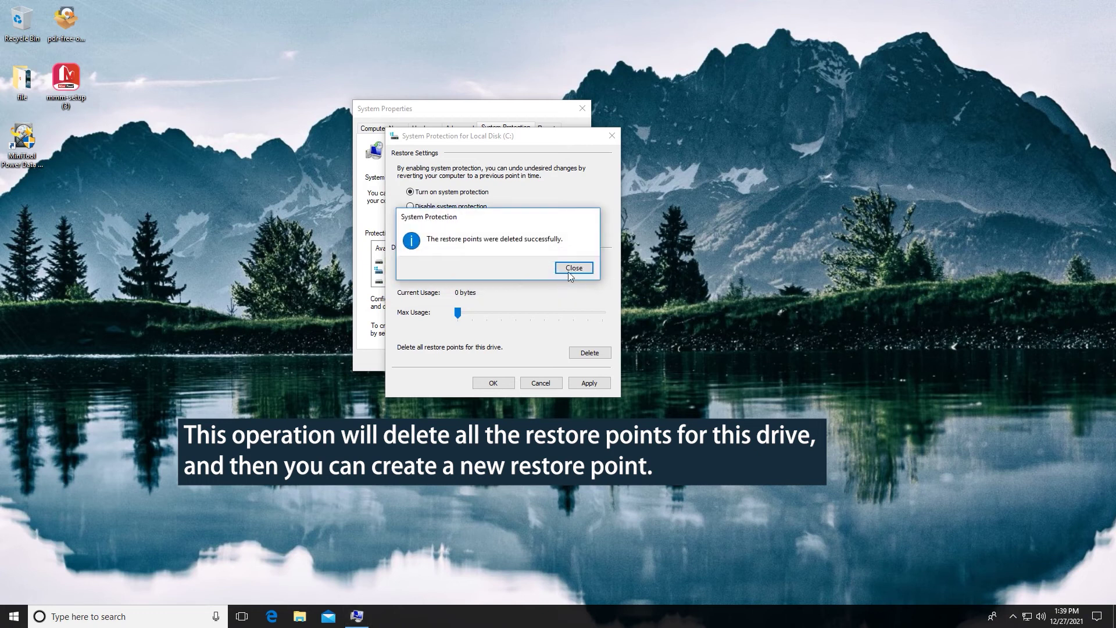
pyautogui.click(572, 268)
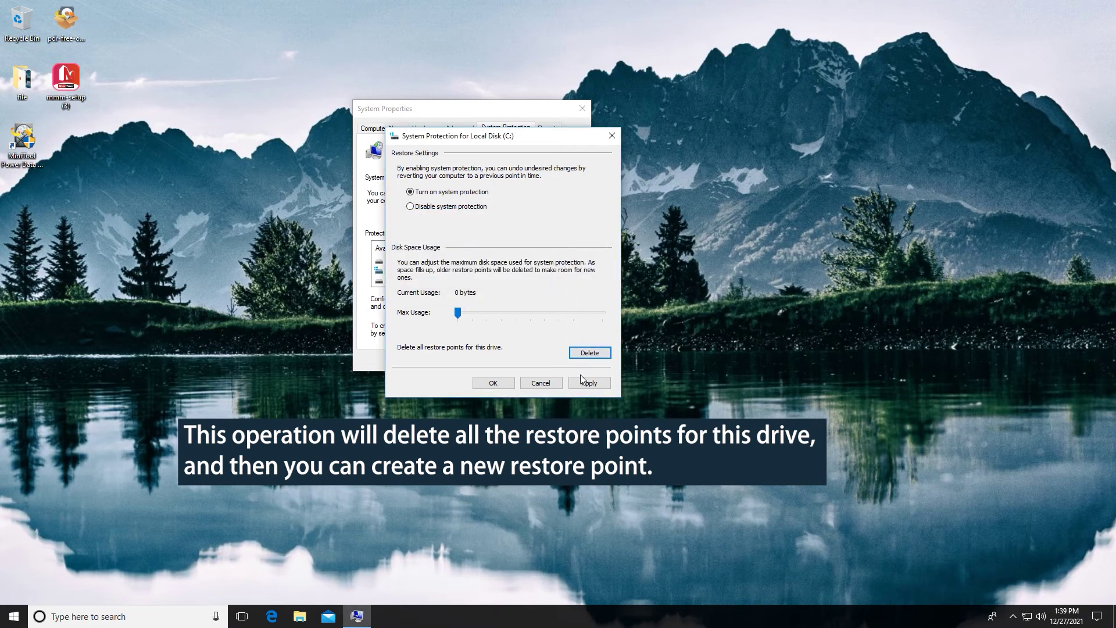
pyautogui.click(504, 382)
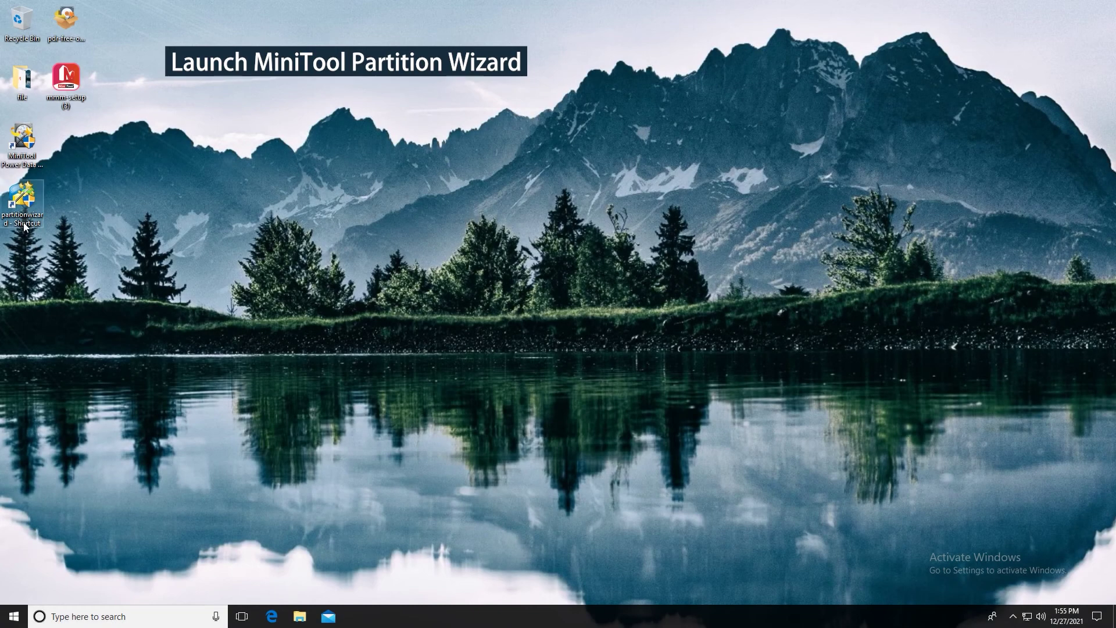
# - Launch MiniTool Partition Wizard from its desktop shortcut and open Space Analyzer
pyautogui.click(26, 225)
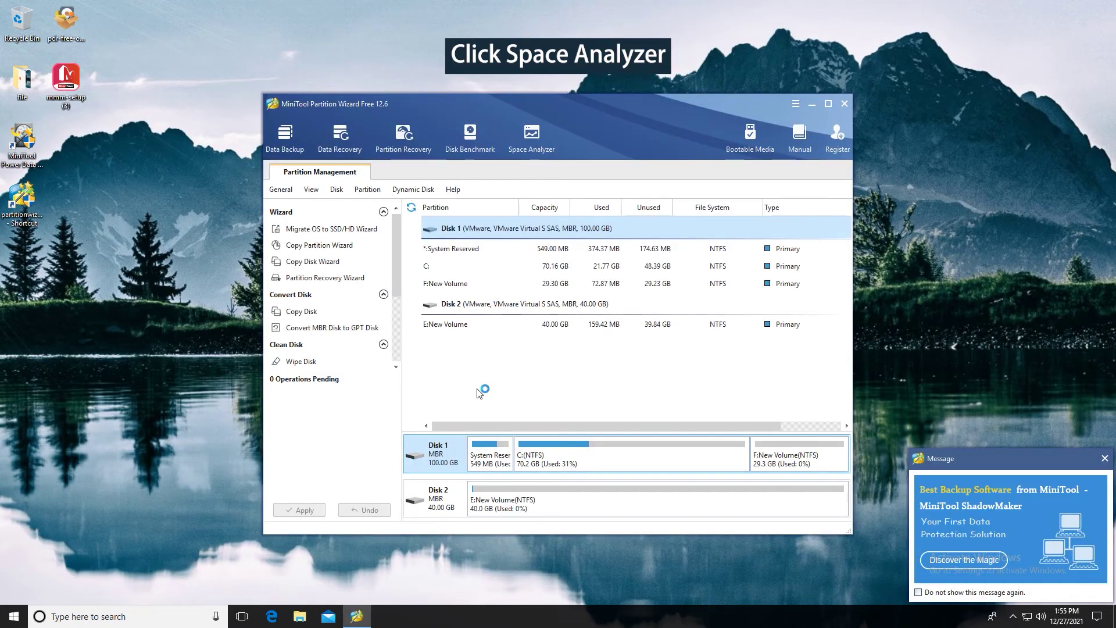
pyautogui.click(523, 152)
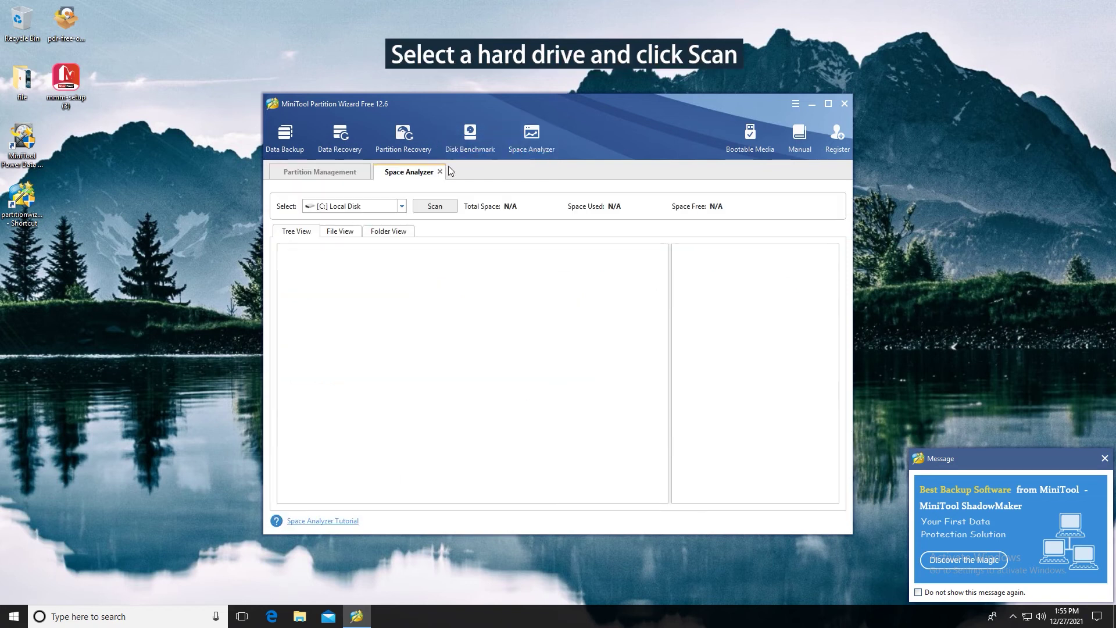
# - Scan Local Disk (C:) in Space Analyzer and show the results in File View
pyautogui.click(402, 207)
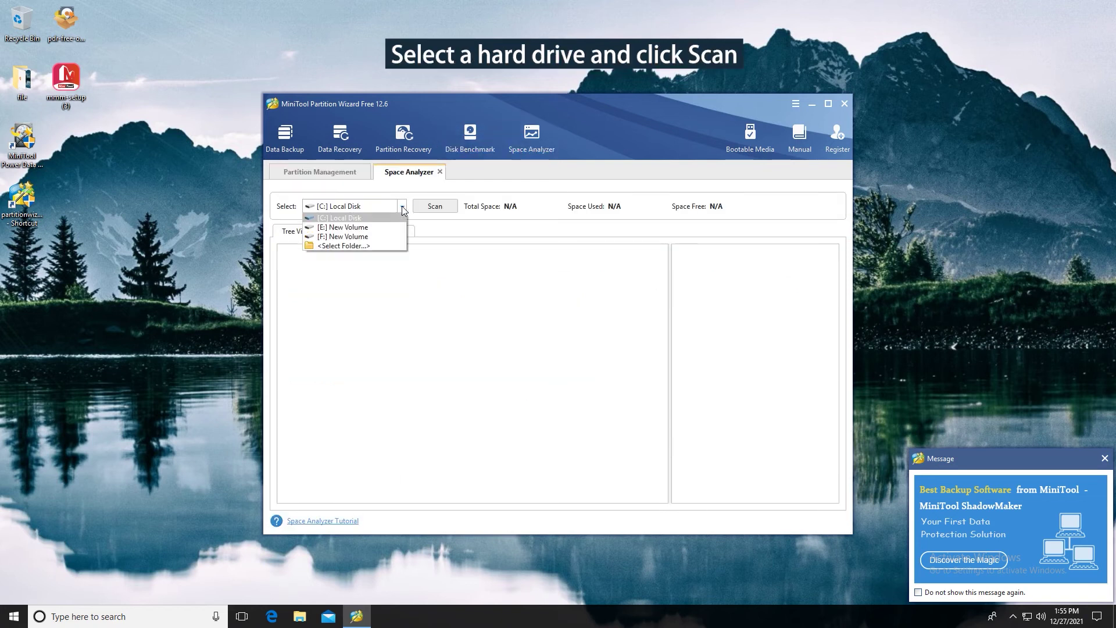
pyautogui.click(397, 218)
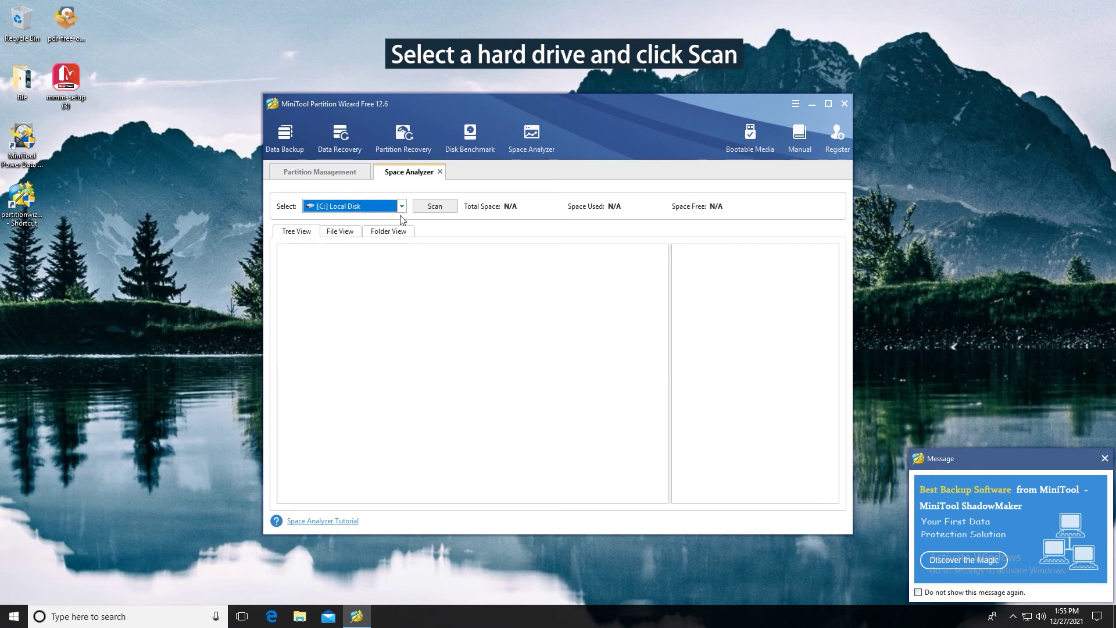
pyautogui.click(436, 206)
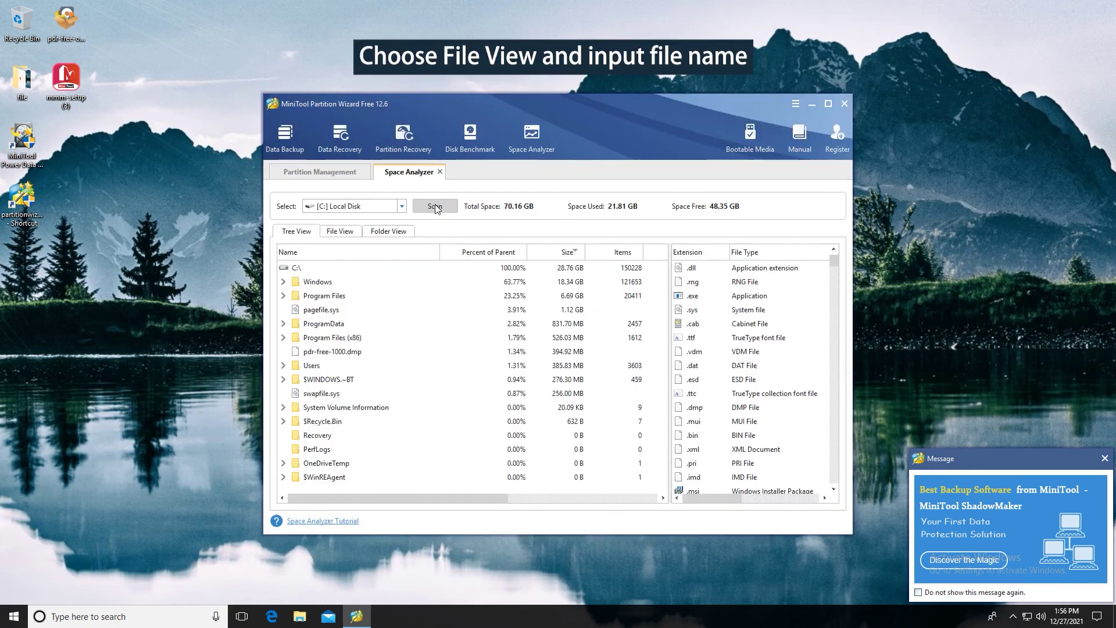
pyautogui.click(357, 234)
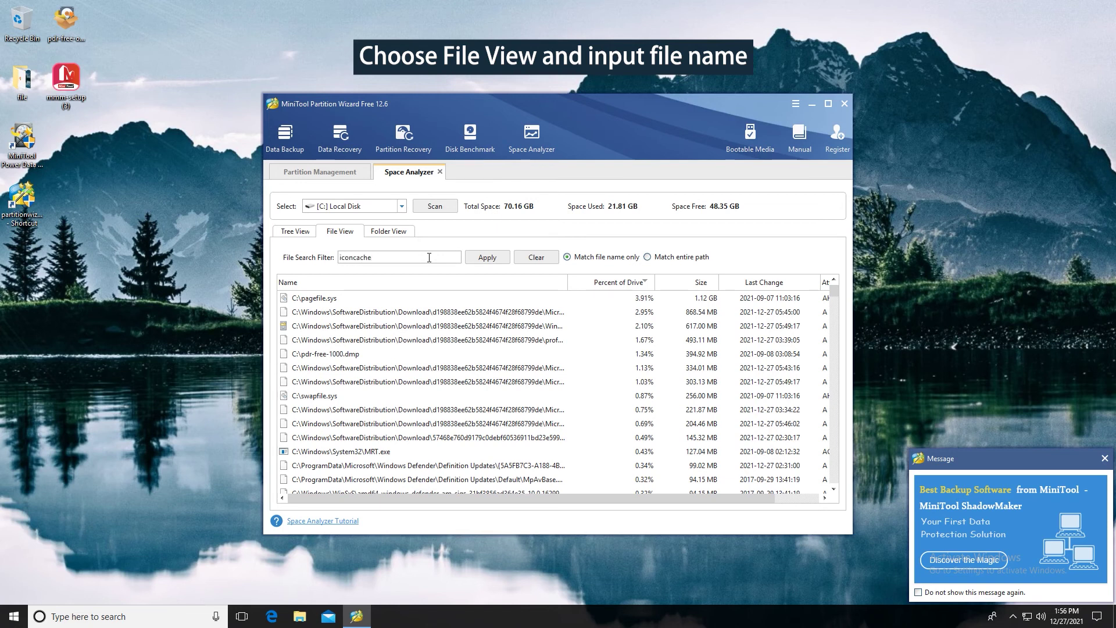
# - Apply the iconcache filter and send ie4uinit-ClearIconCache.log to the Recycle Bin
pyautogui.click(500, 258)
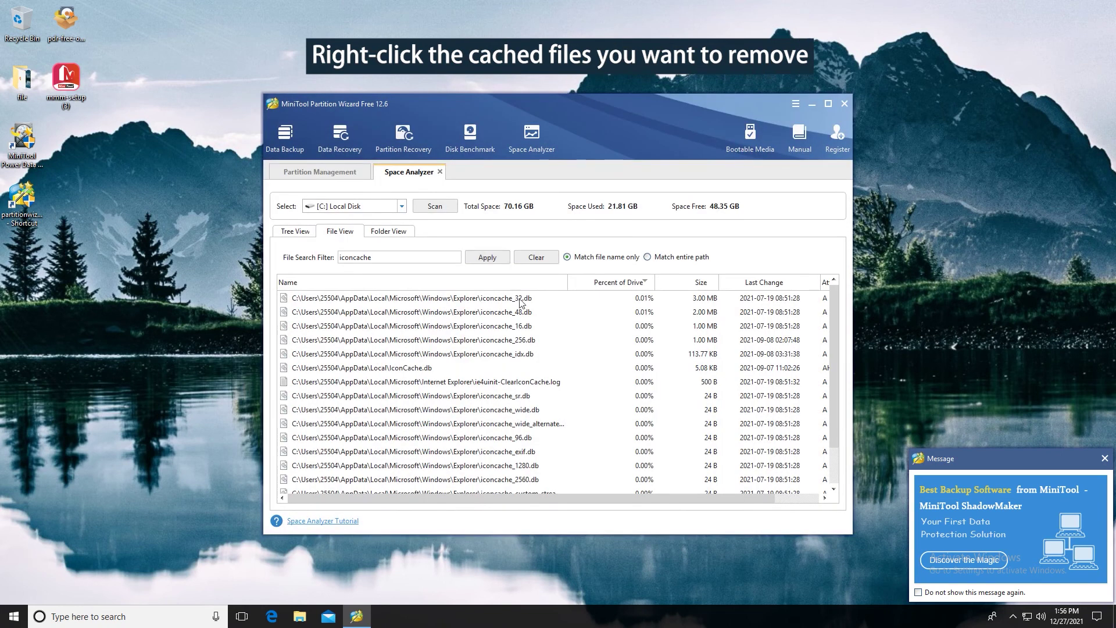
pyautogui.click(550, 354)
pyautogui.click(563, 382)
pyautogui.rightClick(565, 383)
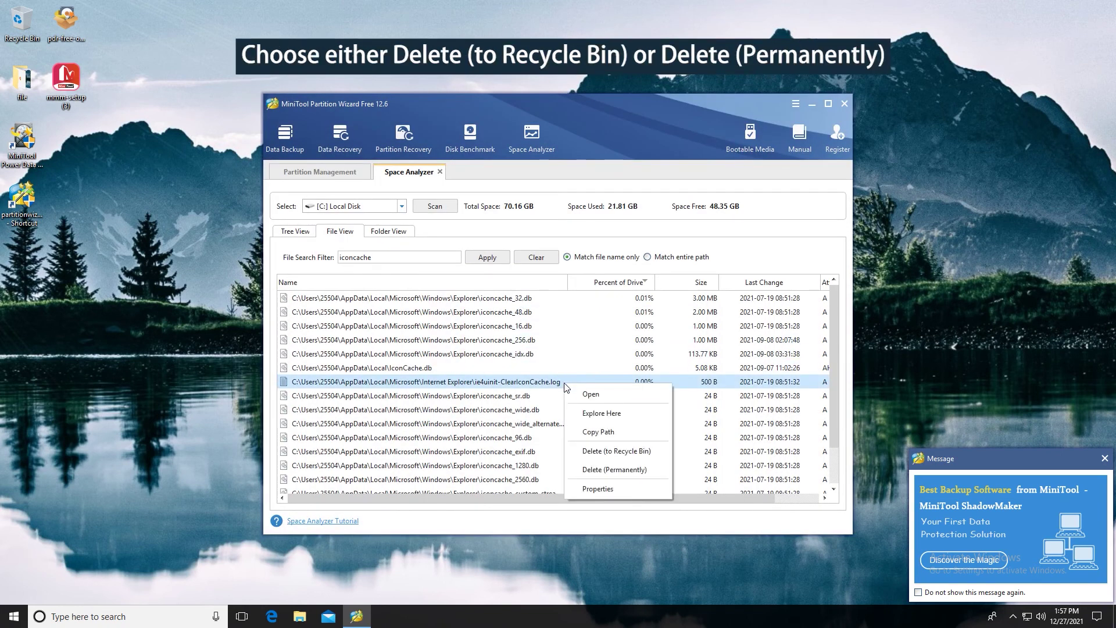
pyautogui.click(591, 452)
pyautogui.click(544, 343)
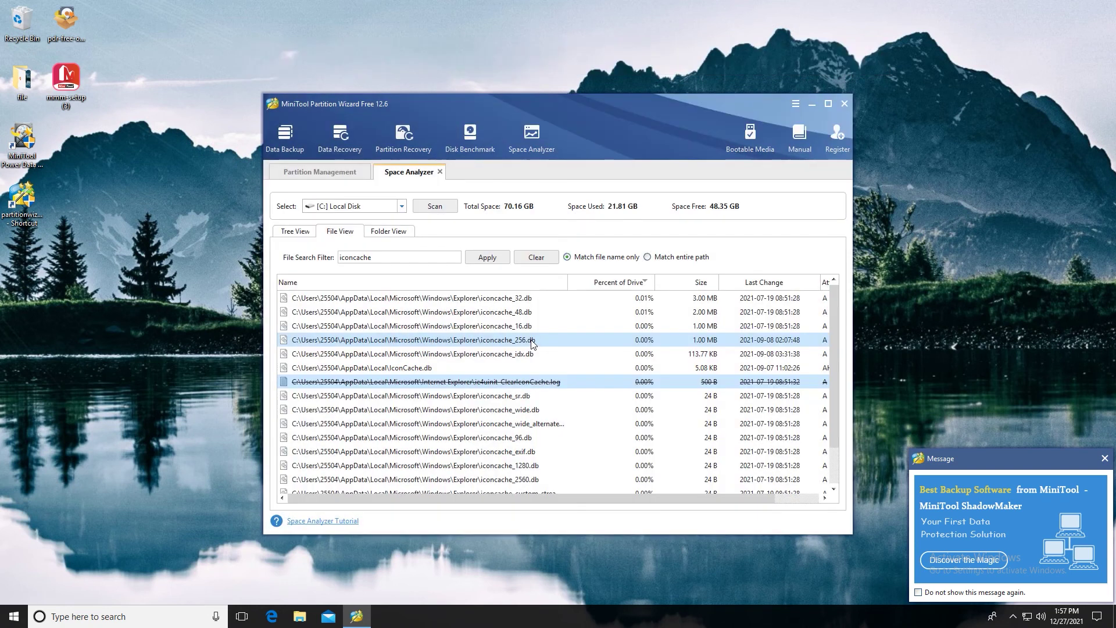